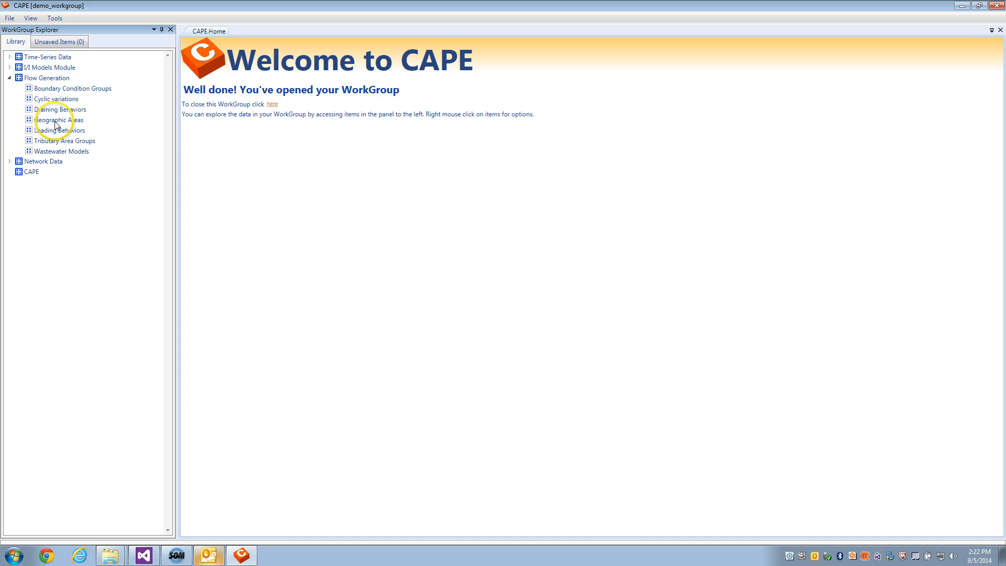
# Start creating parcels from a shapefile under Geographic Areas and name the set Parcels Main
pyautogui.rightClick(59, 120)
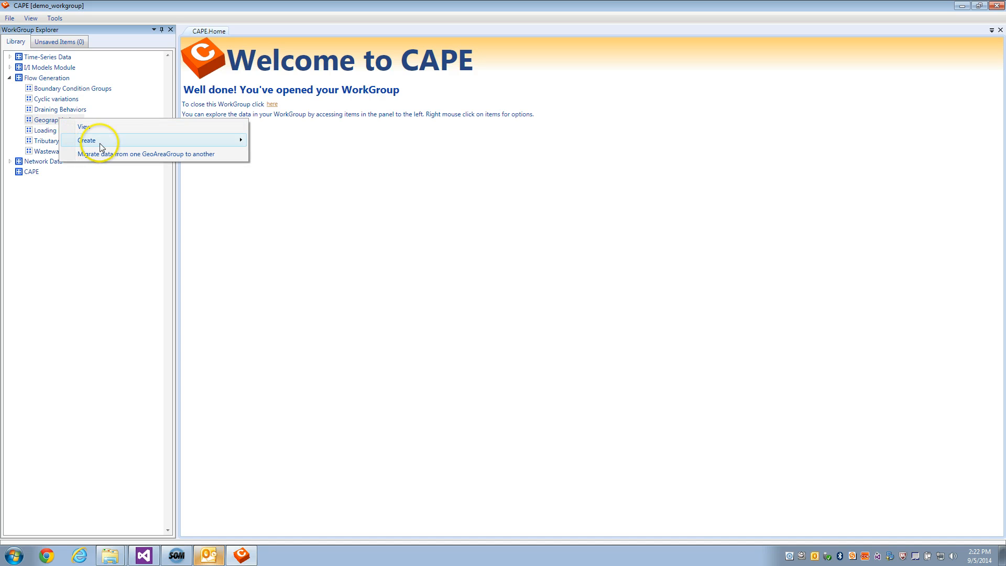
pyautogui.moveTo(100, 143)
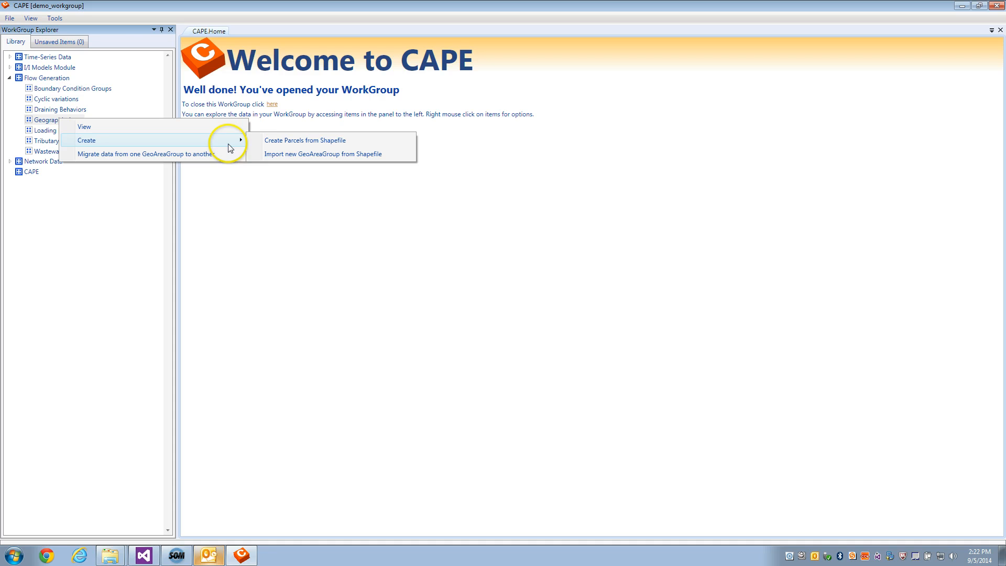
pyautogui.click(271, 140)
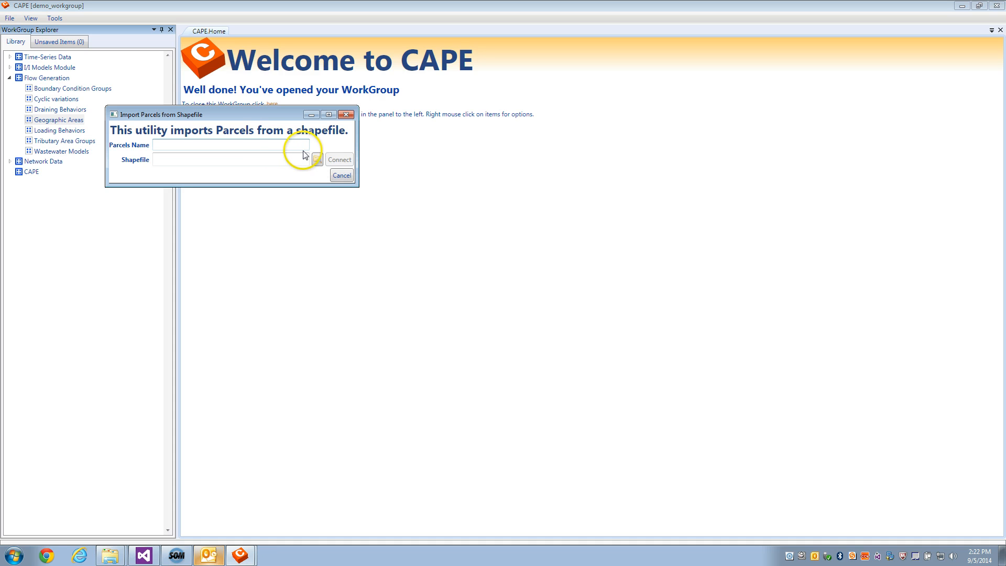
pyautogui.click(299, 142)
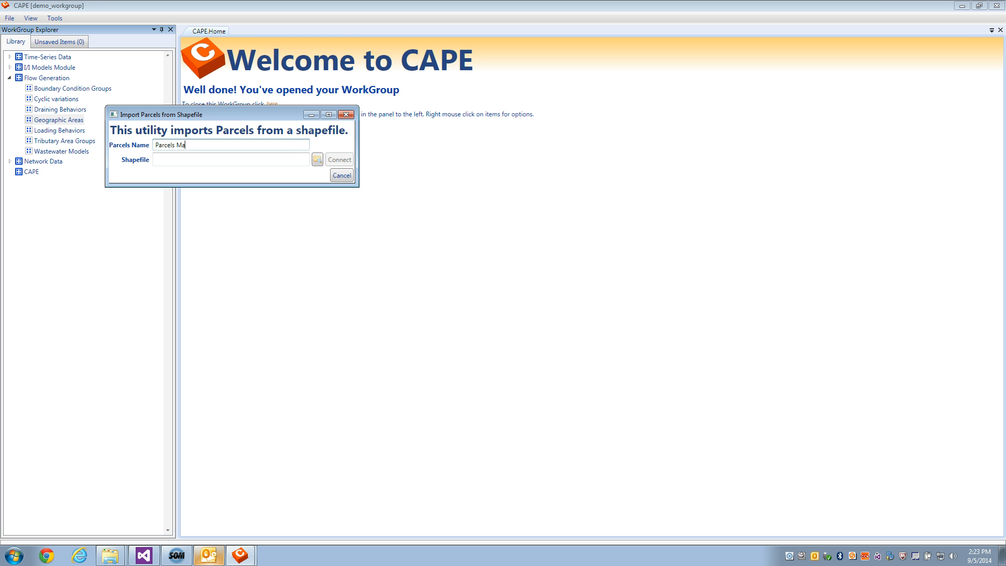
pyautogui.click(285, 158)
# Browse to Demo data > Parcels and pick POQ_Parcels_WC.shp as the shapefile
pyautogui.click(315, 161)
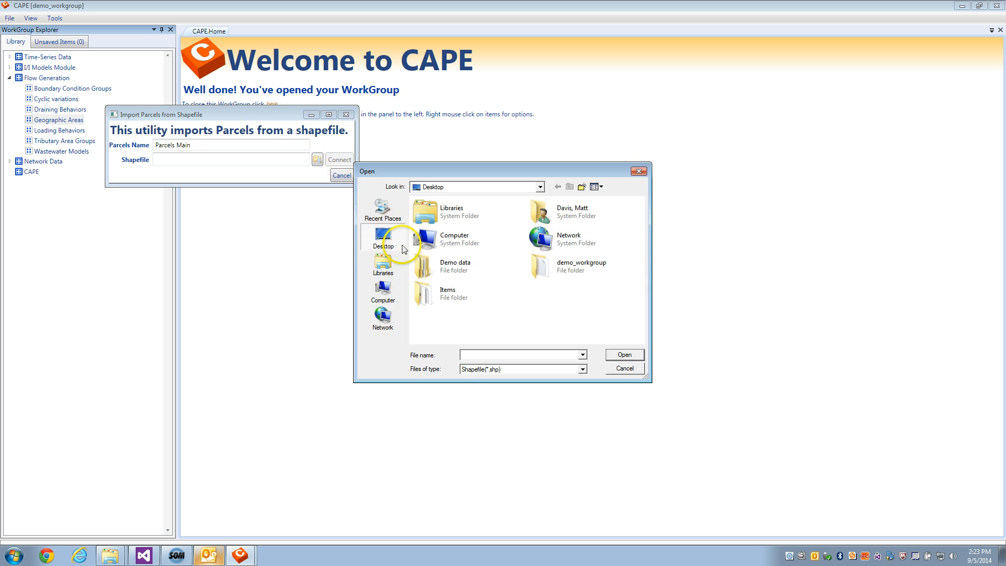
pyautogui.doubleClick(442, 263)
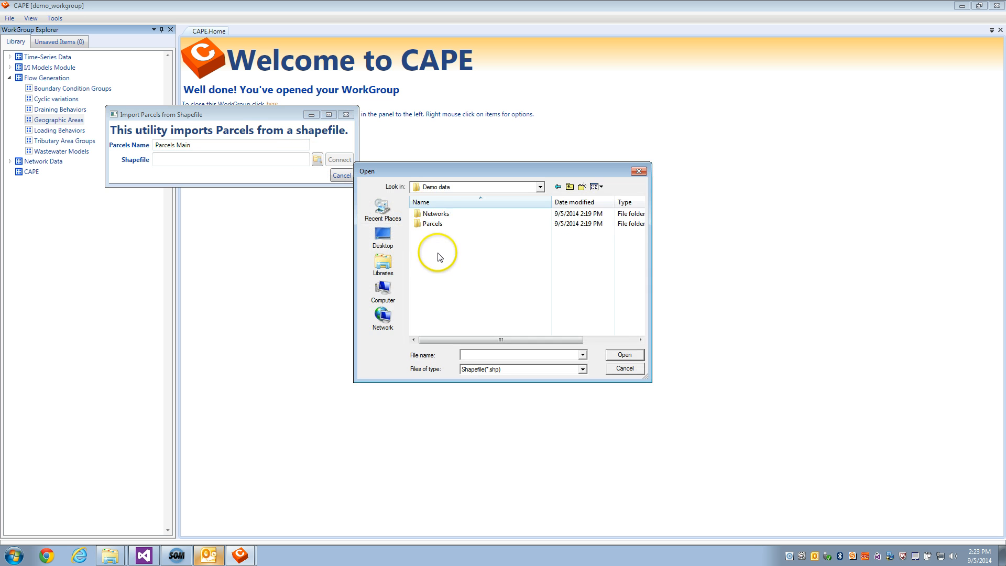
pyautogui.click(440, 224)
pyautogui.doubleClick(440, 224)
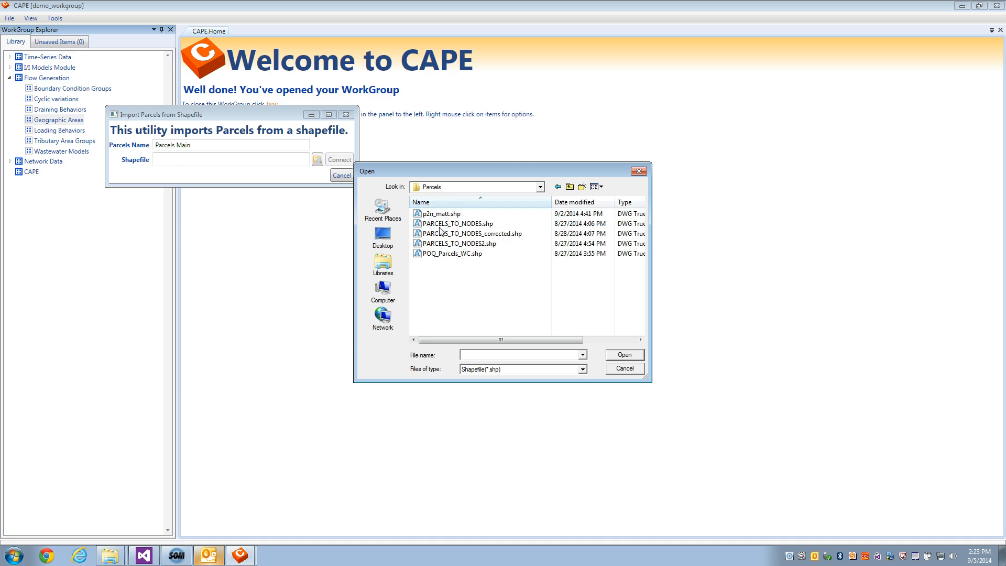
pyautogui.click(463, 256)
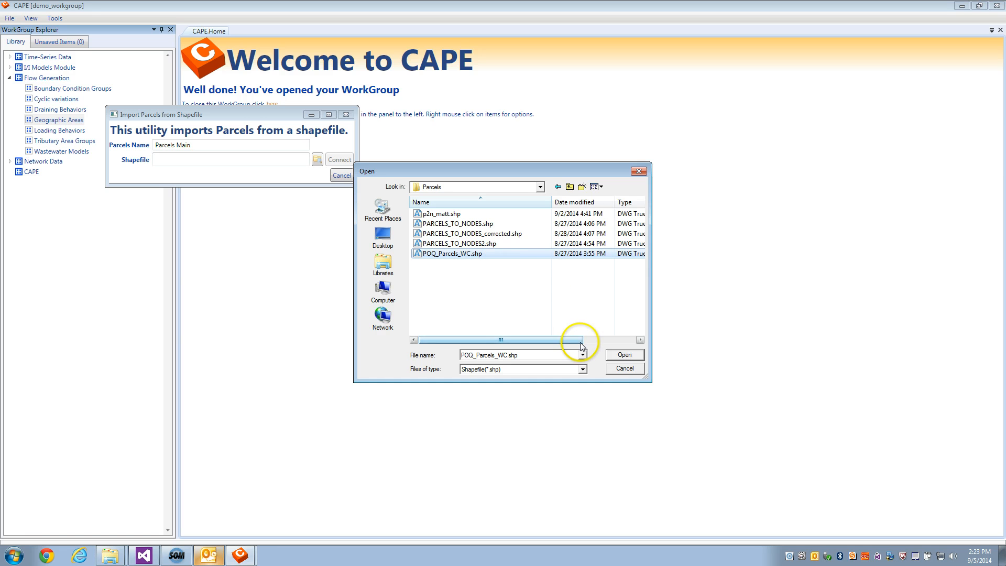
pyautogui.click(623, 356)
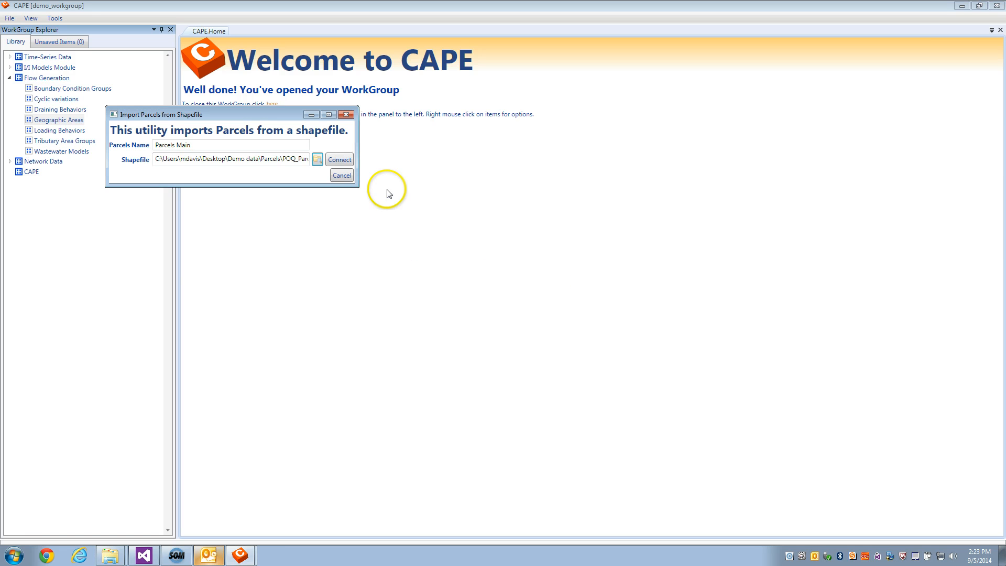
# Connect to the shapefile and set the ID field to OBJECTID
pyautogui.click(339, 160)
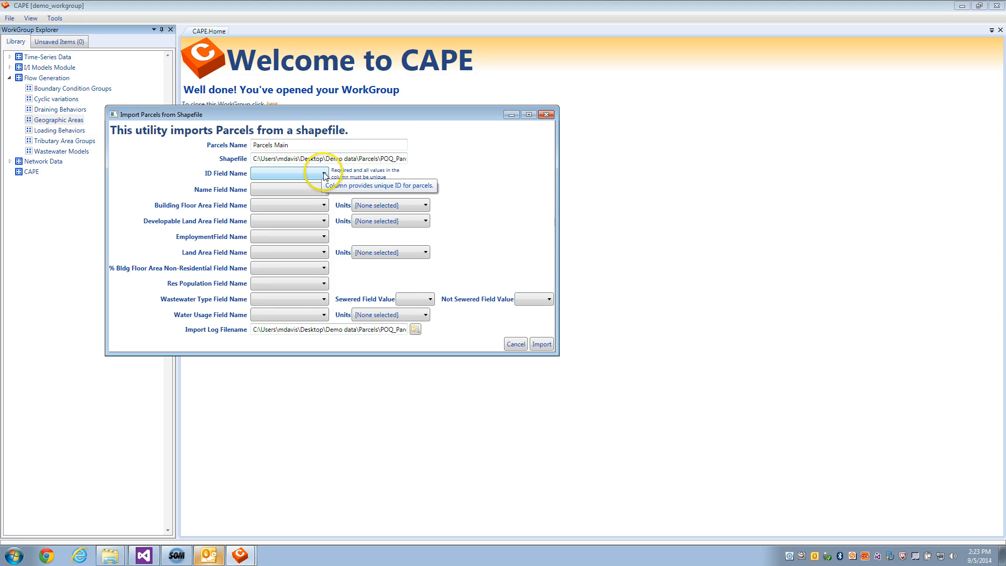
pyautogui.click(324, 174)
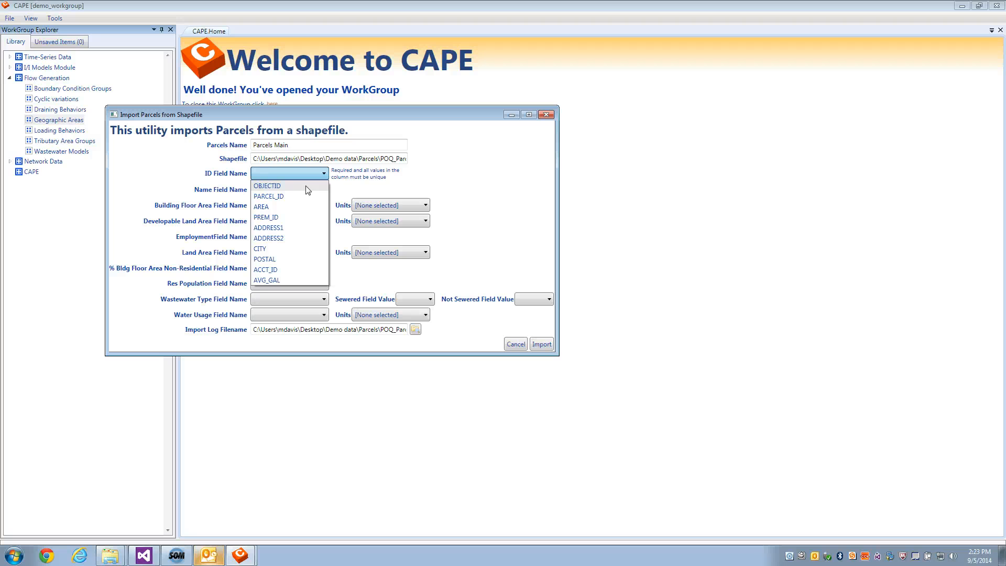
pyautogui.click(307, 187)
# Check the OBJECTID field's values for uniqueness and dismiss the result
pyautogui.click(347, 188)
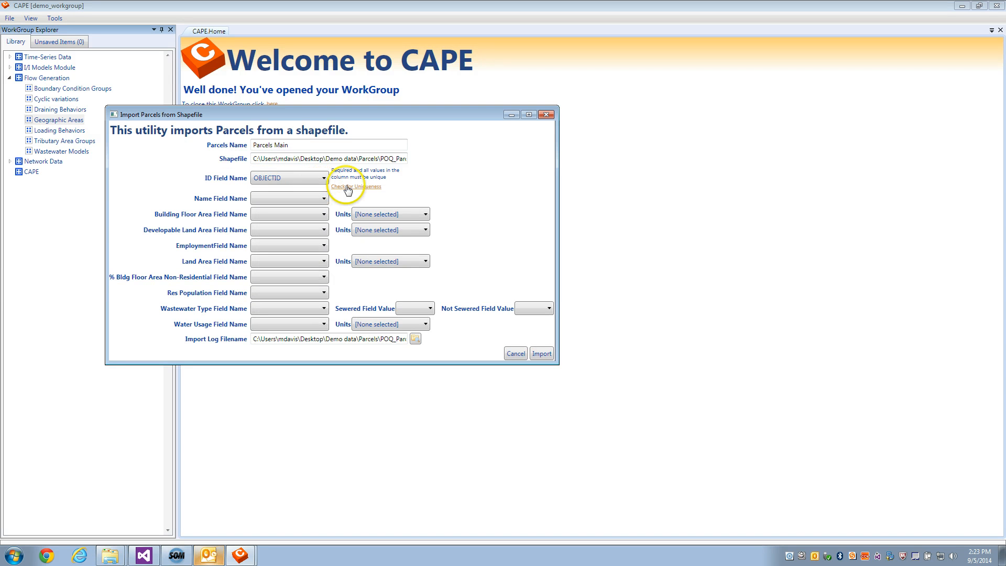
pyautogui.click(343, 188)
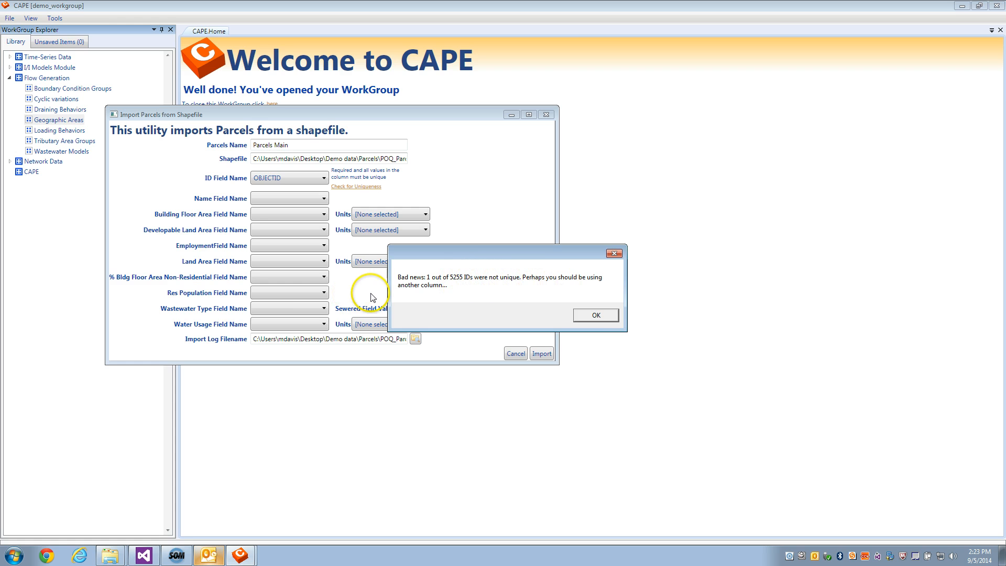
pyautogui.click(585, 316)
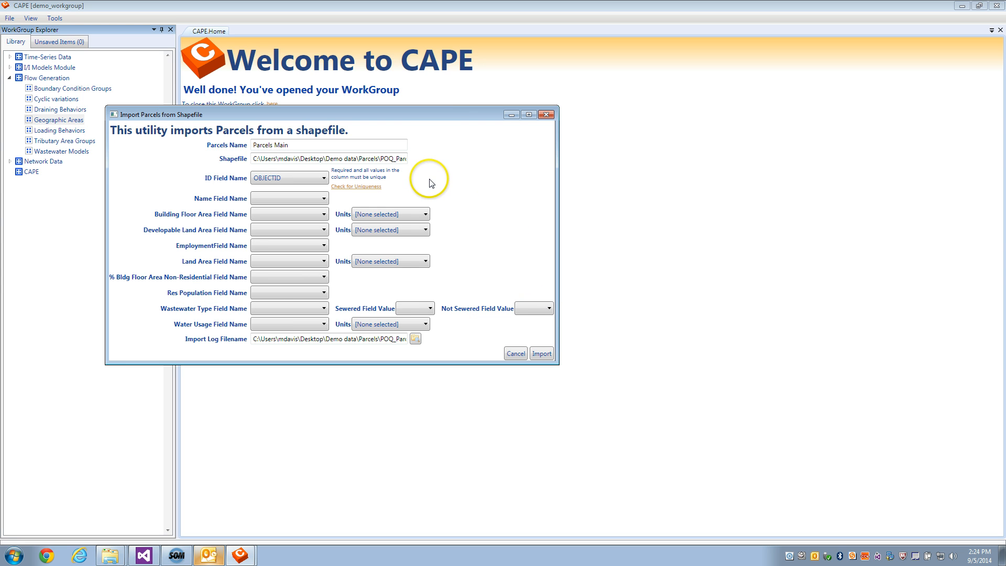
# Map the name field to PARCEL_ID and the water usage field to AVG_GAL with gpd units
pyautogui.click(324, 199)
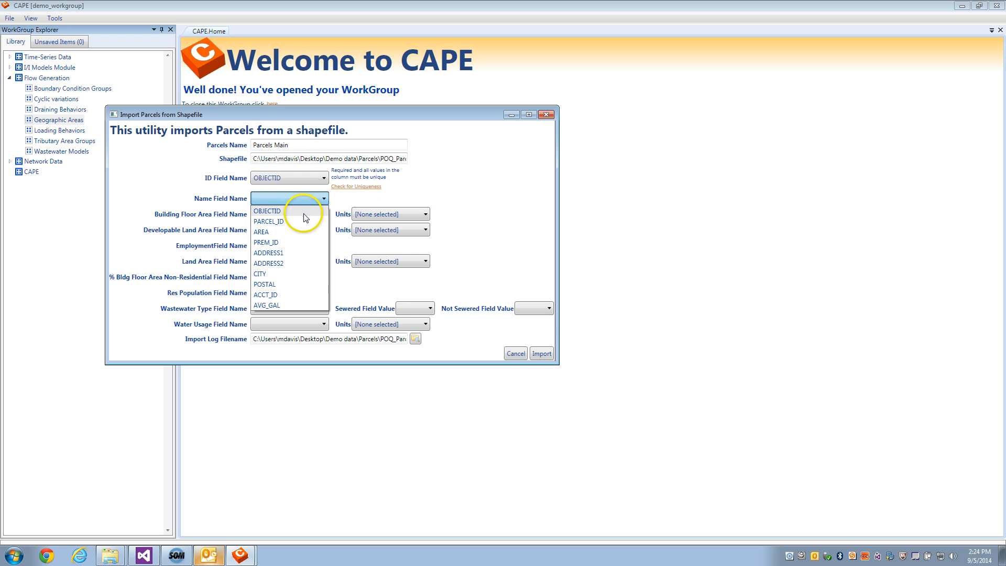
pyautogui.click(305, 220)
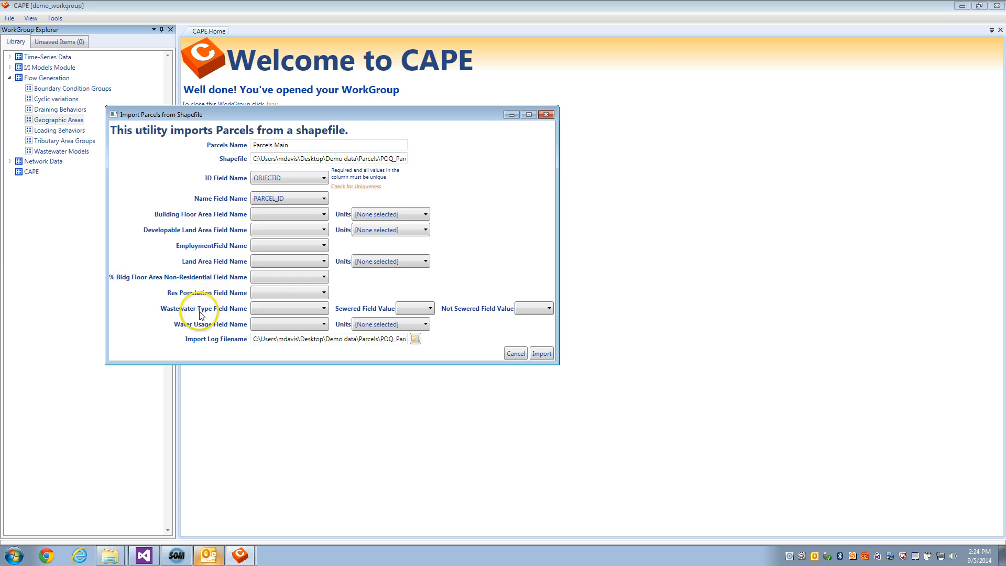
pyautogui.click(322, 325)
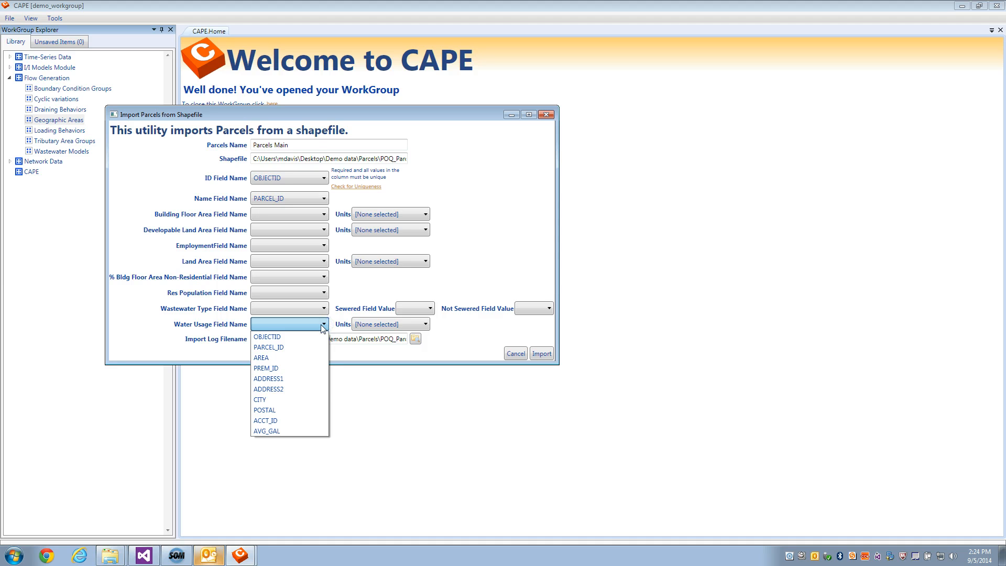
pyautogui.click(285, 430)
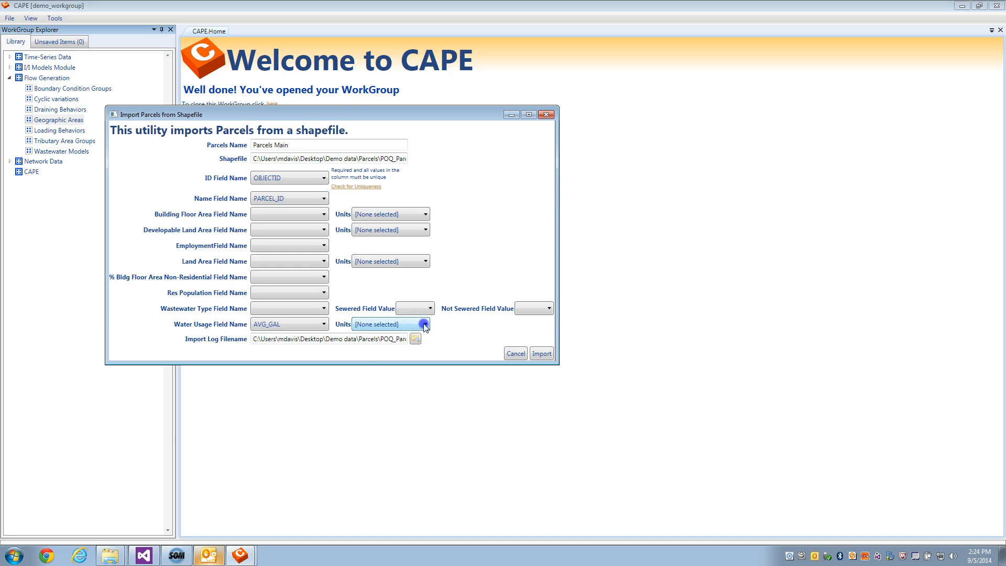
pyautogui.click(423, 325)
pyautogui.click(400, 348)
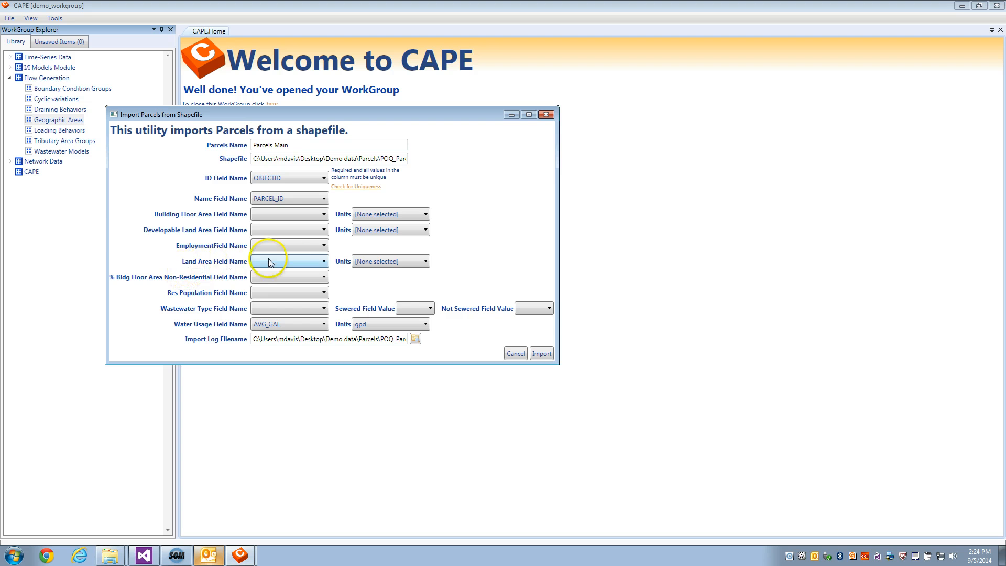
# Map the land area field to AREA with sq ft units
pyautogui.click(323, 260)
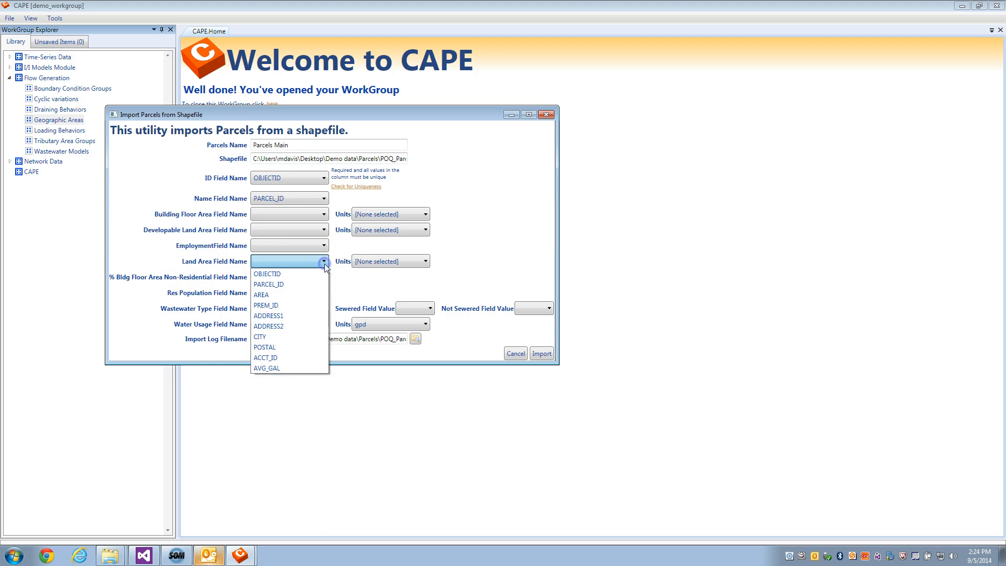
pyautogui.click(306, 294)
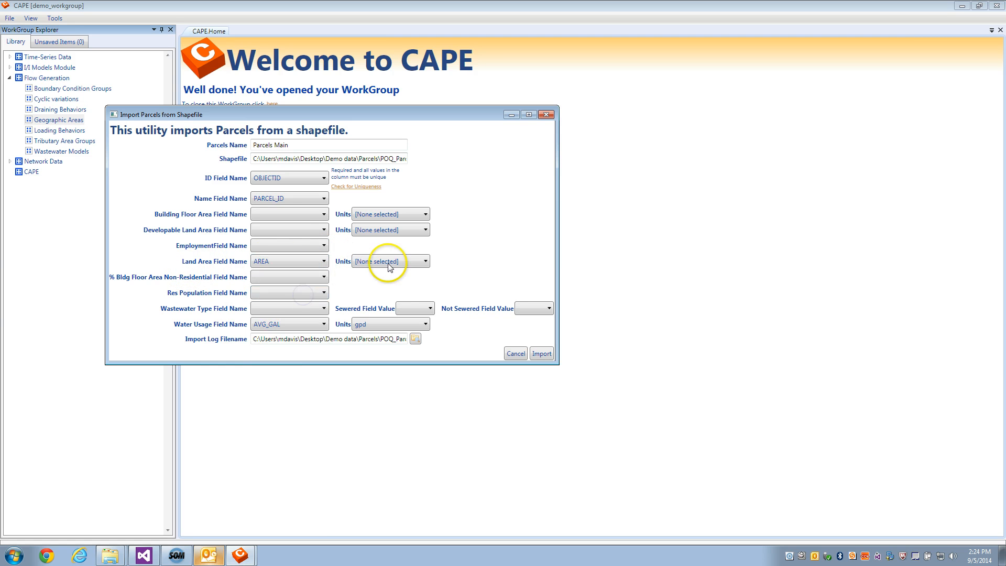
pyautogui.click(422, 262)
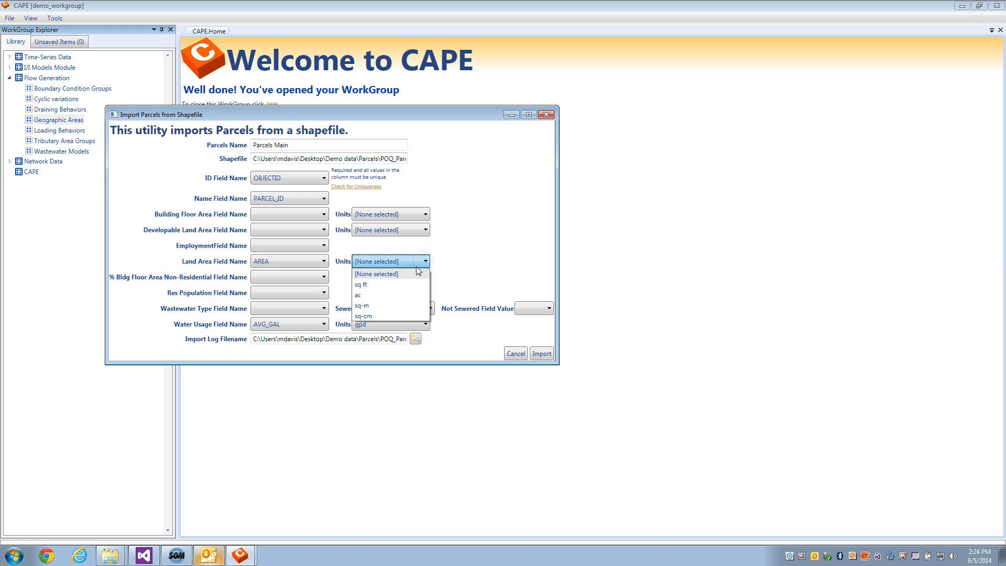
pyautogui.click(398, 285)
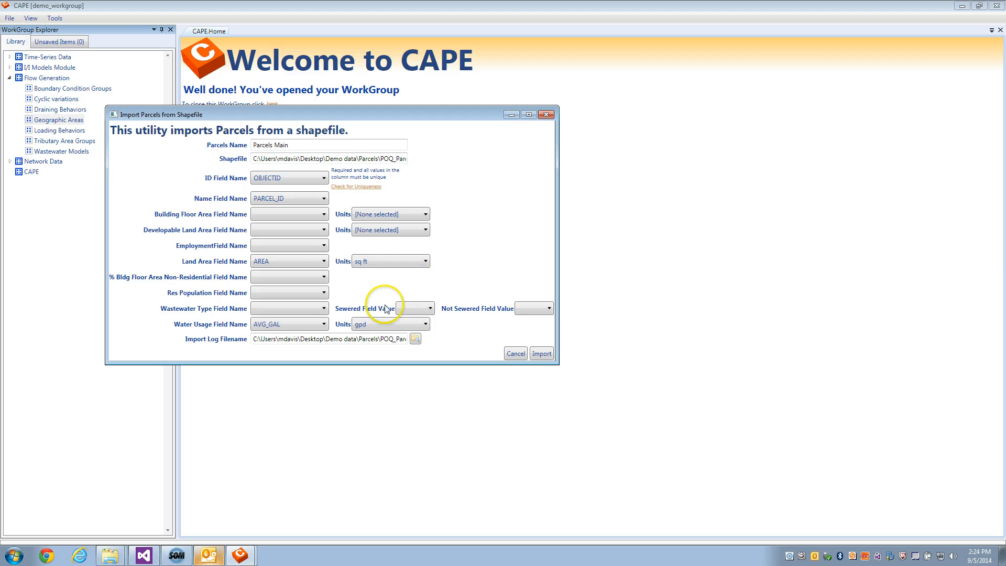
# Import the parcels, confirming both warnings, declining the geographic-area query and choosing to view the import log
pyautogui.click(540, 353)
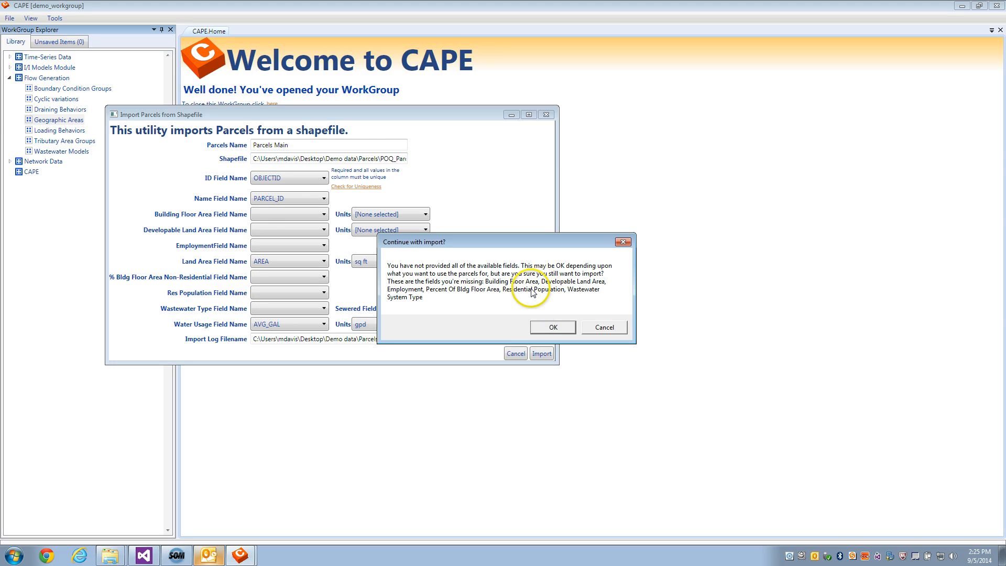
pyautogui.click(540, 327)
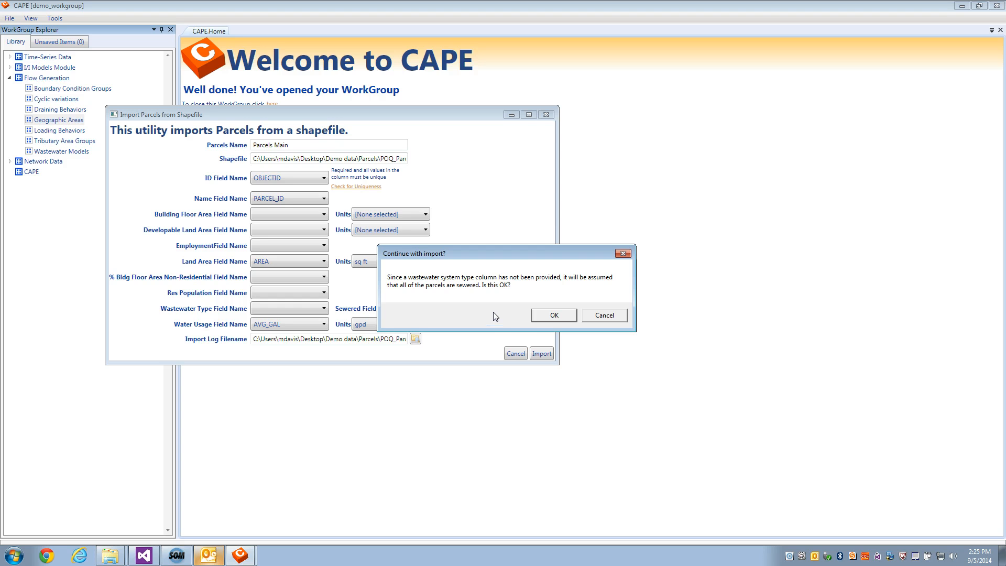
pyautogui.click(535, 315)
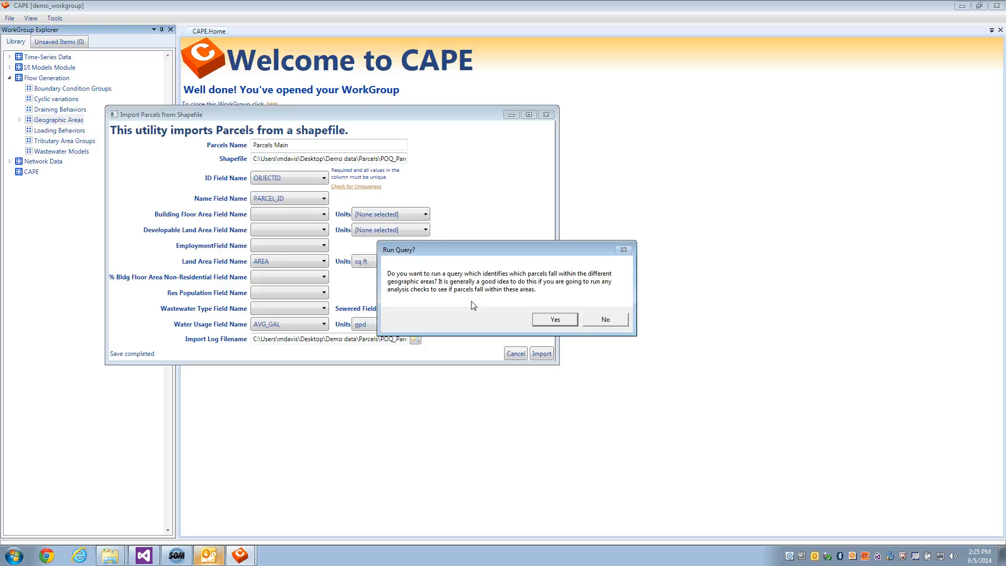
pyautogui.click(605, 320)
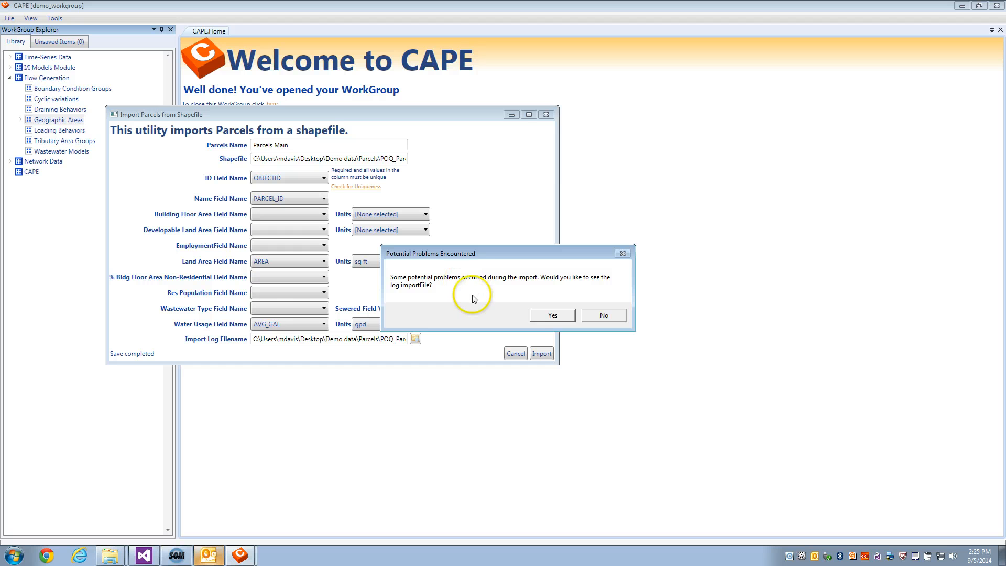
pyautogui.click(547, 315)
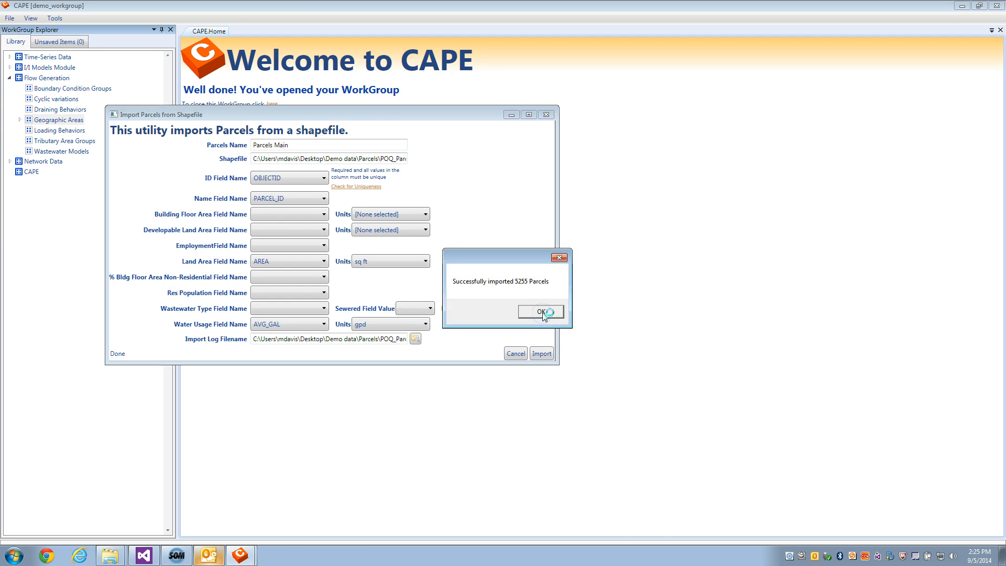
pyautogui.click(542, 312)
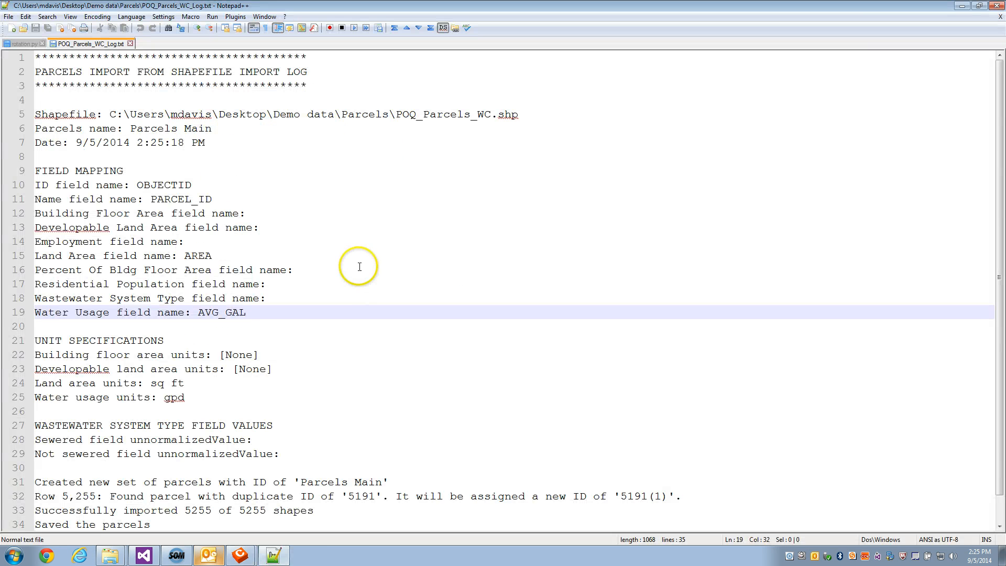
# Review the import log and highlight the duplicate parcel ID entry
pyautogui.scroll(-1, 359, 267)
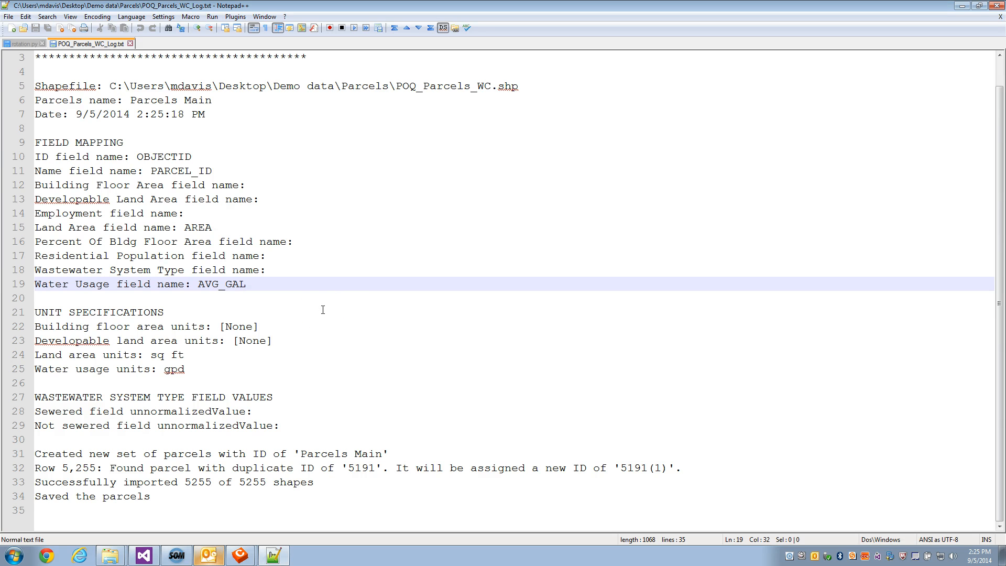
pyautogui.scroll(1, 321, 309)
pyautogui.scroll(-1, 322, 310)
pyautogui.click(358, 470)
pyautogui.doubleClick(358, 469)
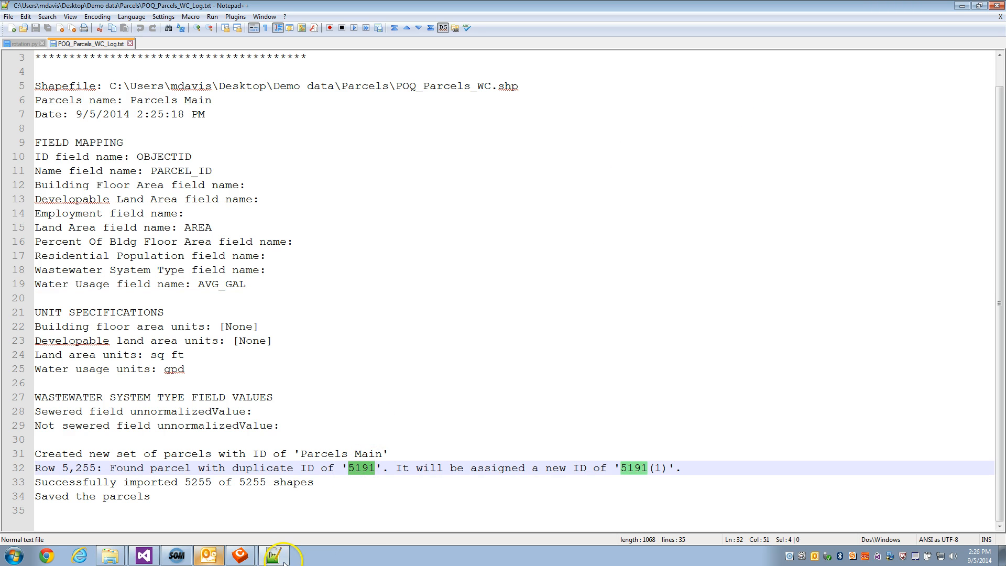
# Return to the import utility and dismiss the success message
pyautogui.moveTo(249, 561)
pyautogui.click(249, 519)
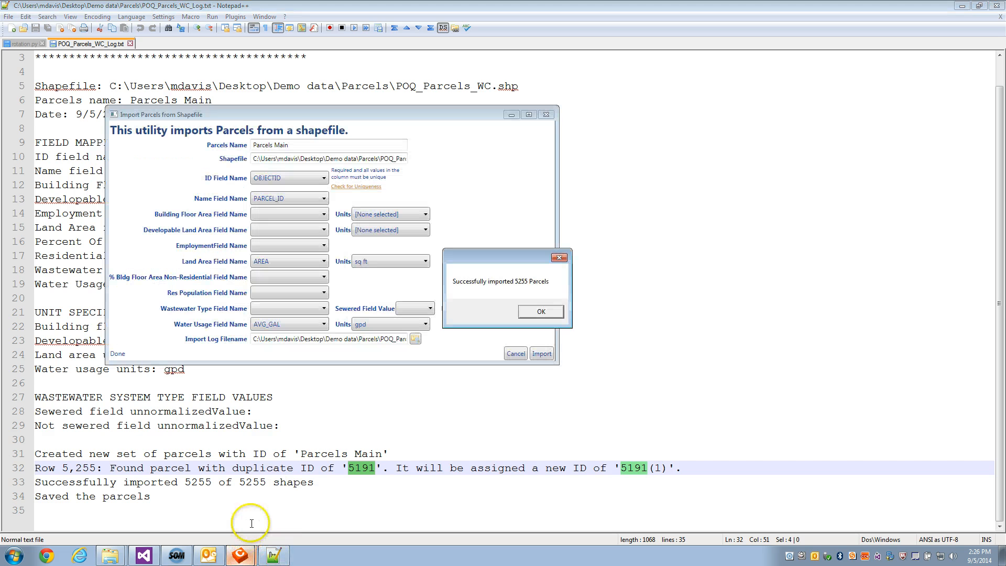
pyautogui.click(535, 306)
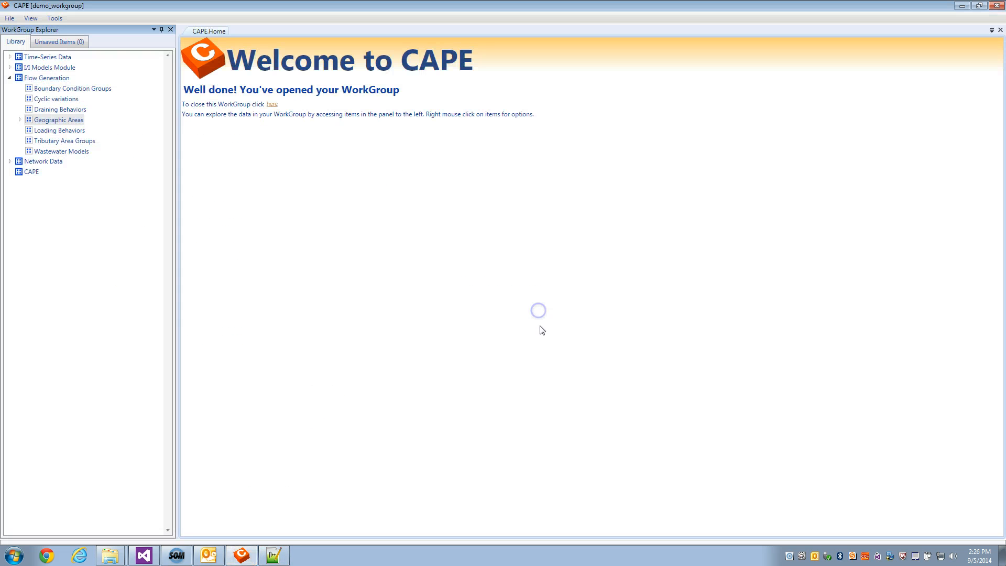
pyautogui.click(243, 555)
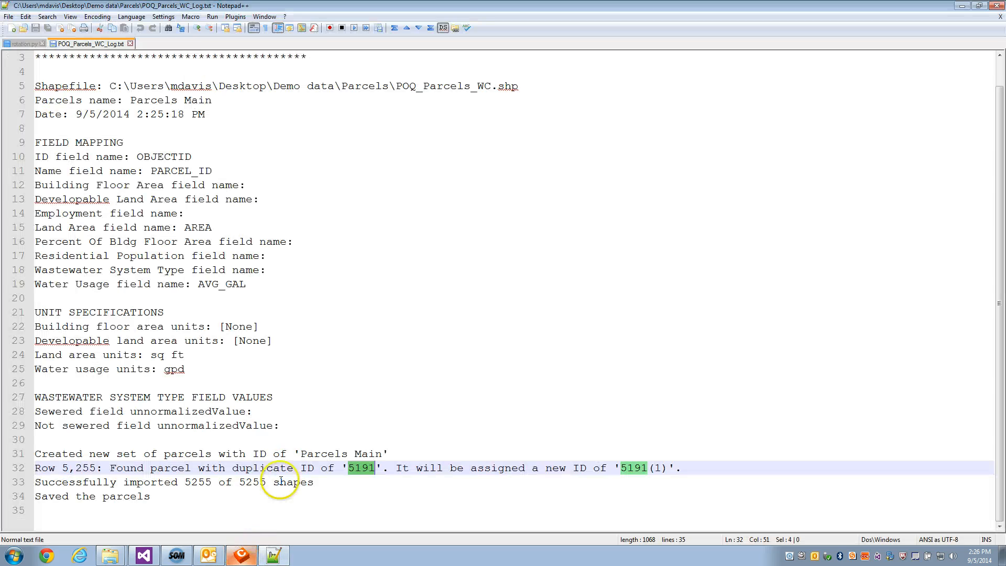
pyautogui.click(241, 555)
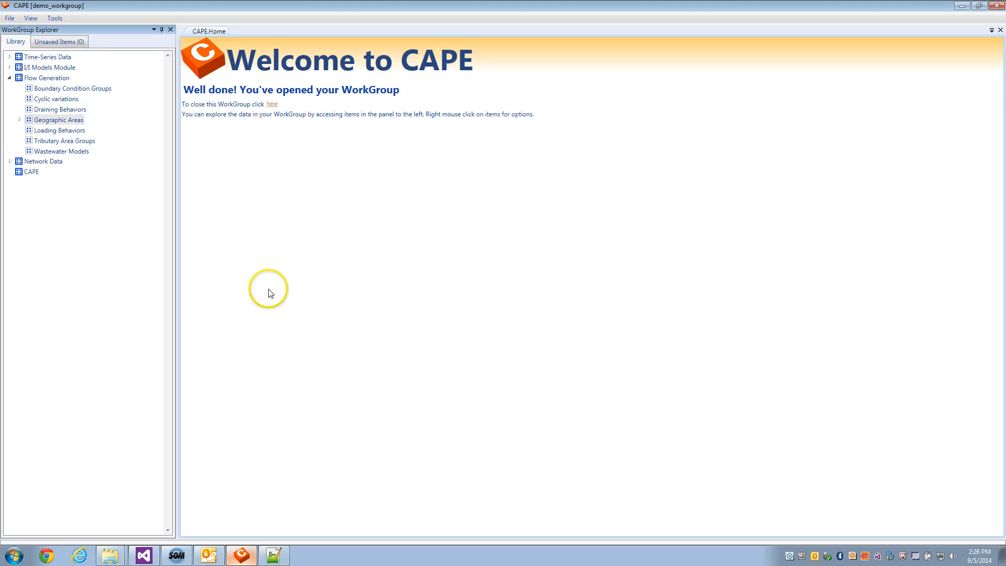
# Expand Geographic Areas and open the Parcels Main set for viewing
pyautogui.click(19, 119)
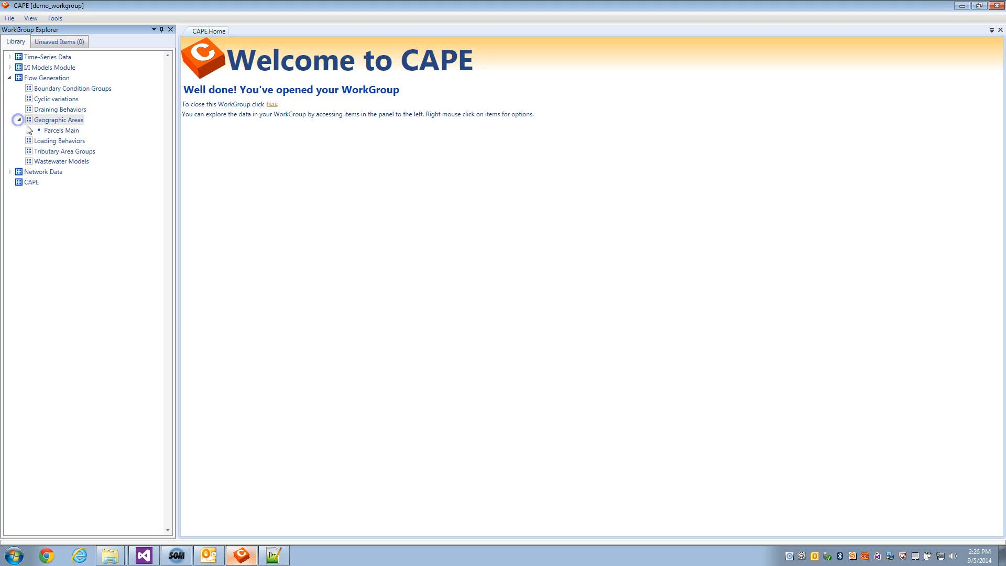
pyautogui.click(53, 130)
pyautogui.rightClick(60, 131)
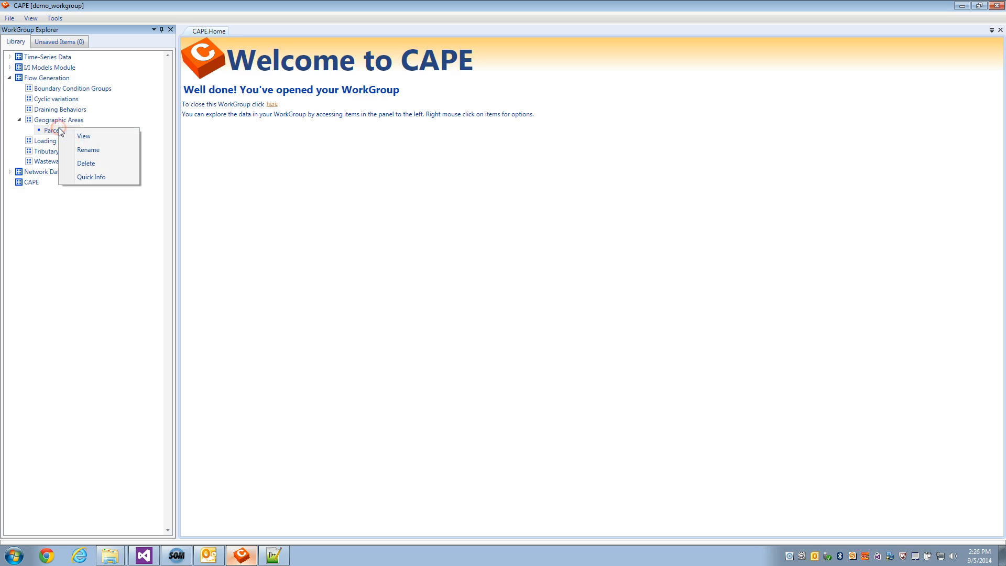
pyautogui.click(82, 136)
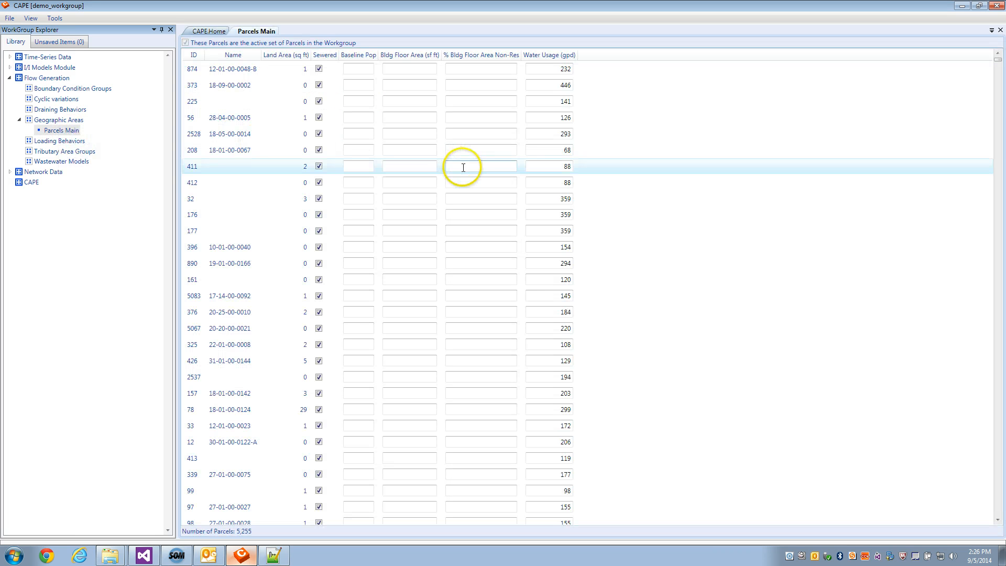